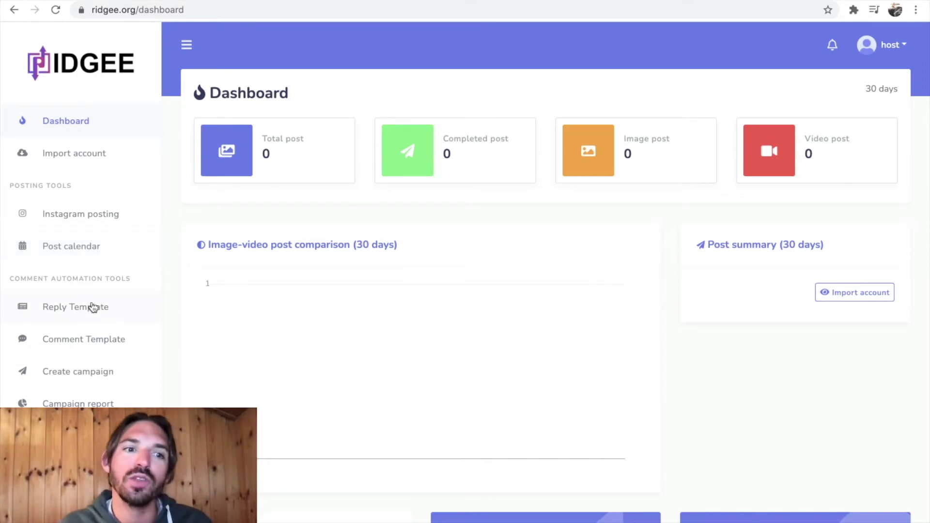
Switch to the grabridgee.com tab and dismiss the $5 discount popup, reloading and dismissing it again
scroll(137, 347, "down", 2)
scroll(181, 351, "up", 2)
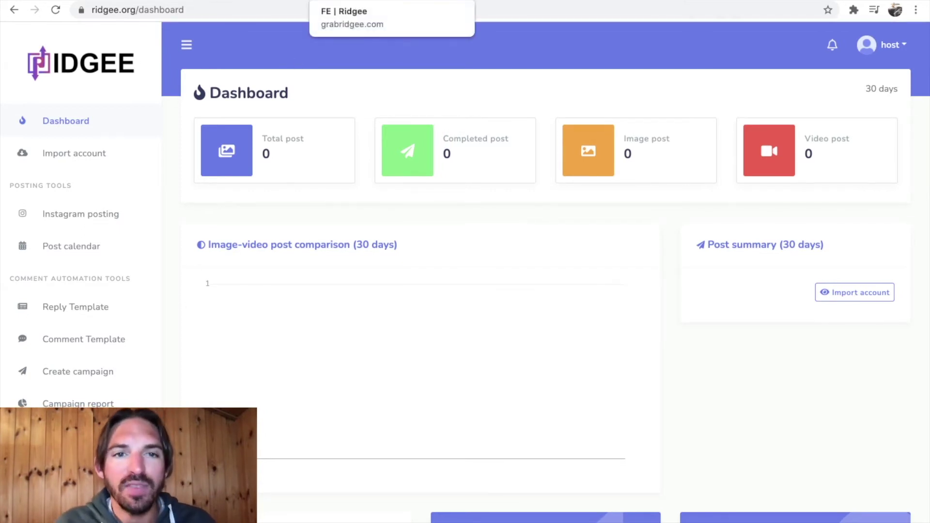
left_click(349, 1)
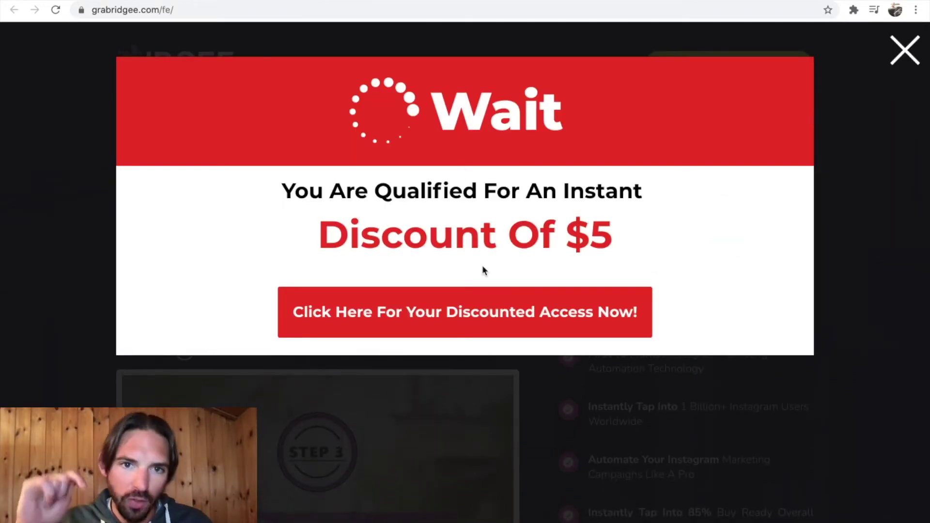
left_click(904, 50)
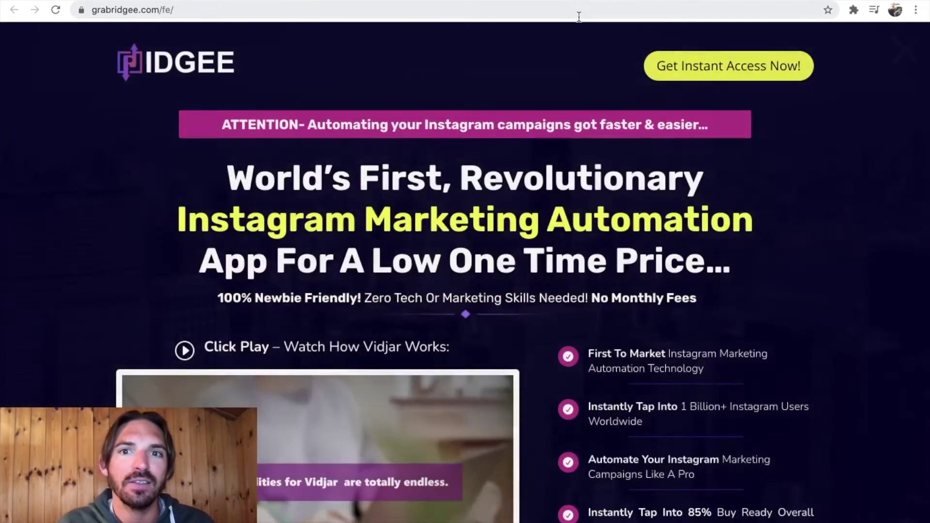
left_click(578, 15)
key("Return")
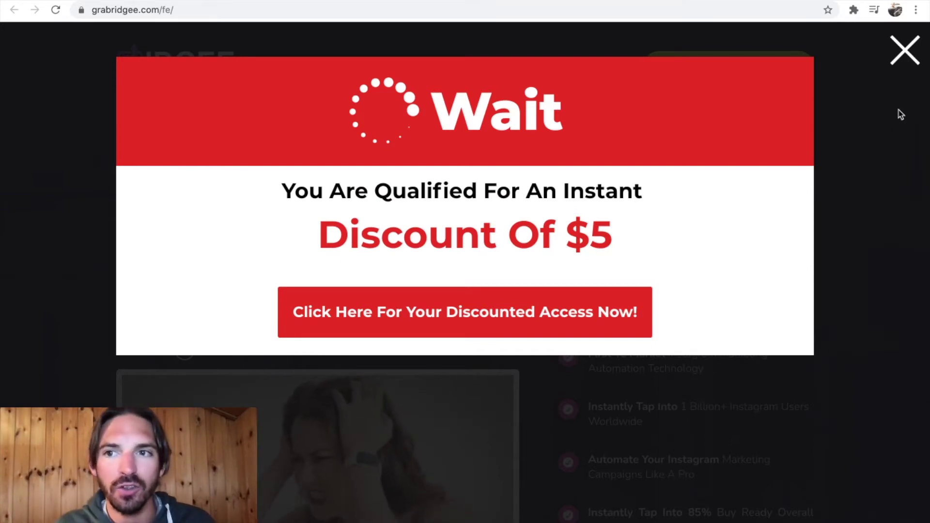
left_click(904, 51)
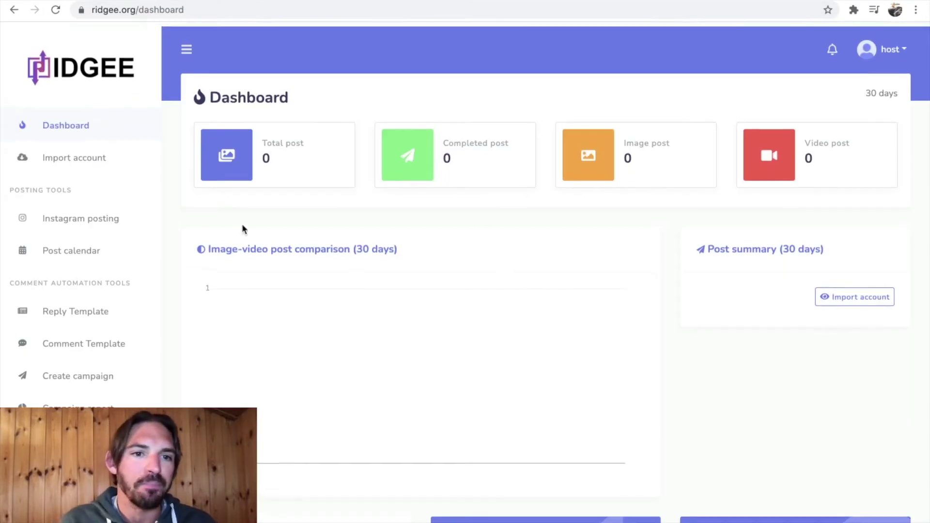
Go to Instagram posting and start a new image/video post
left_click(80, 159)
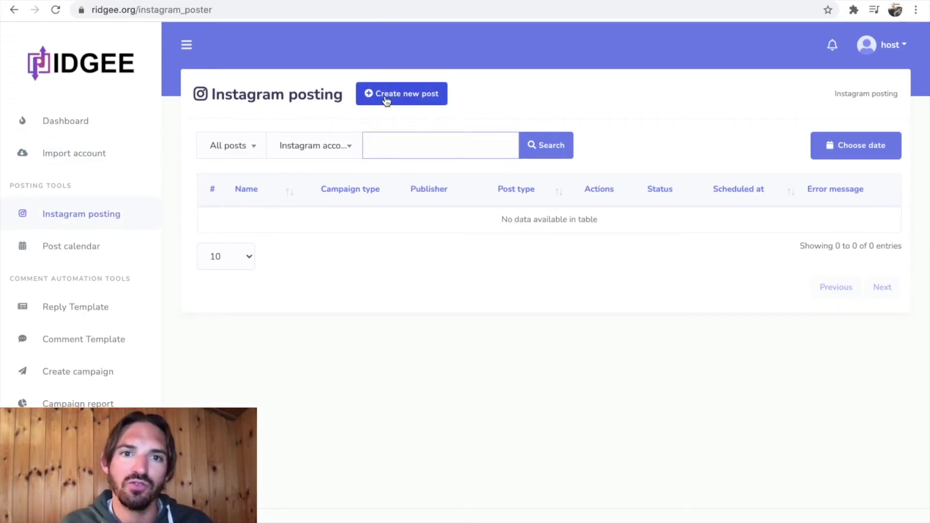
left_click(386, 96)
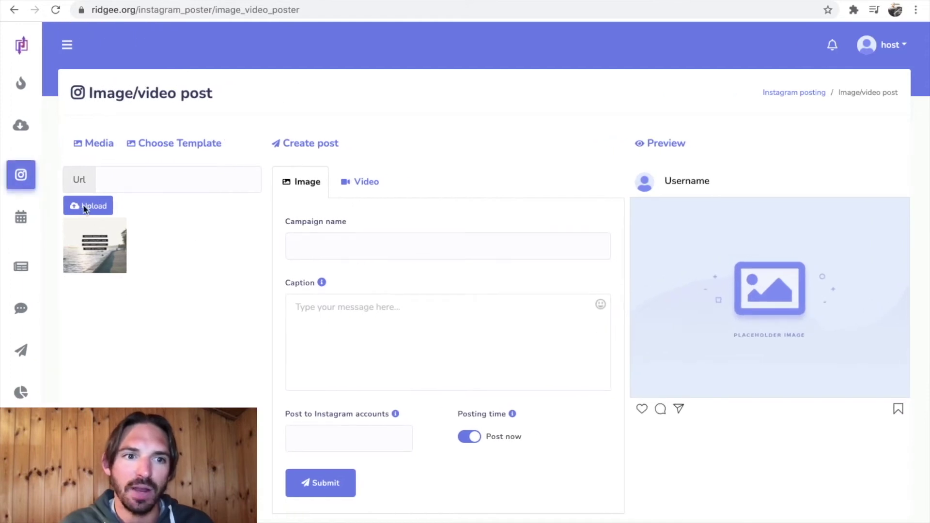
Browse the template gallery and set the 'Make Each Day Your Masterpiece' quote as the post image
left_click(178, 146)
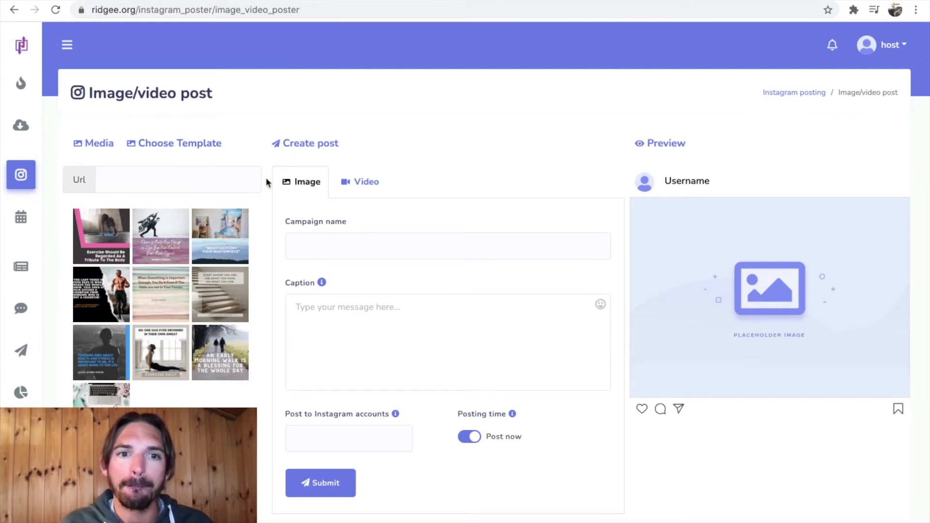
left_click(362, 242)
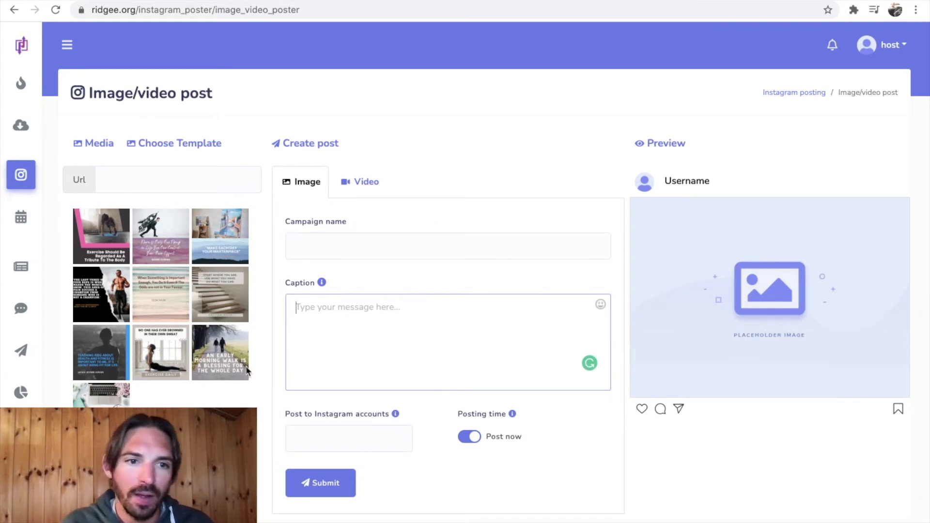
left_click(108, 241)
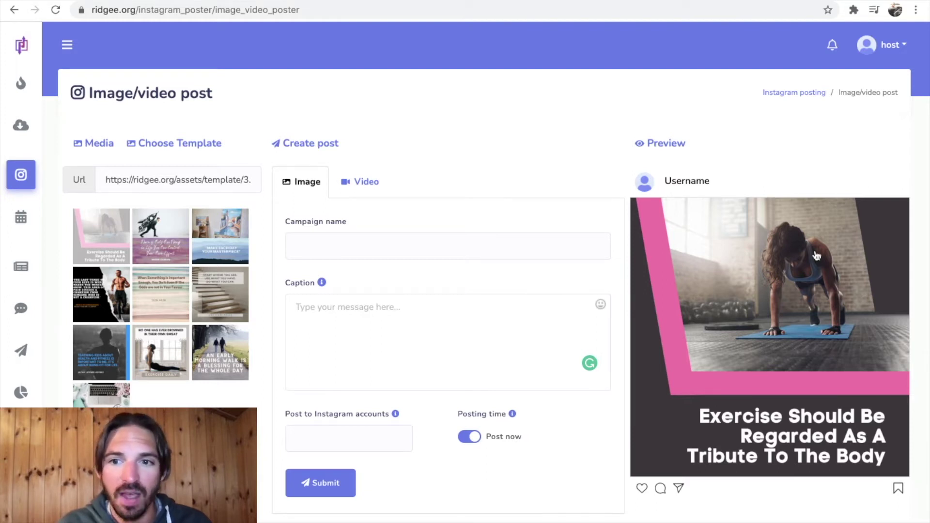
left_click(143, 236)
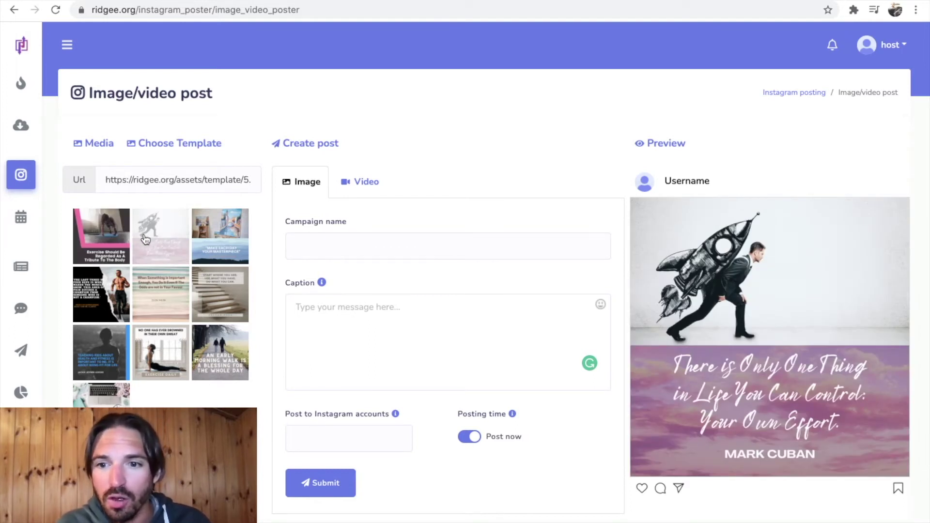
left_click(216, 244)
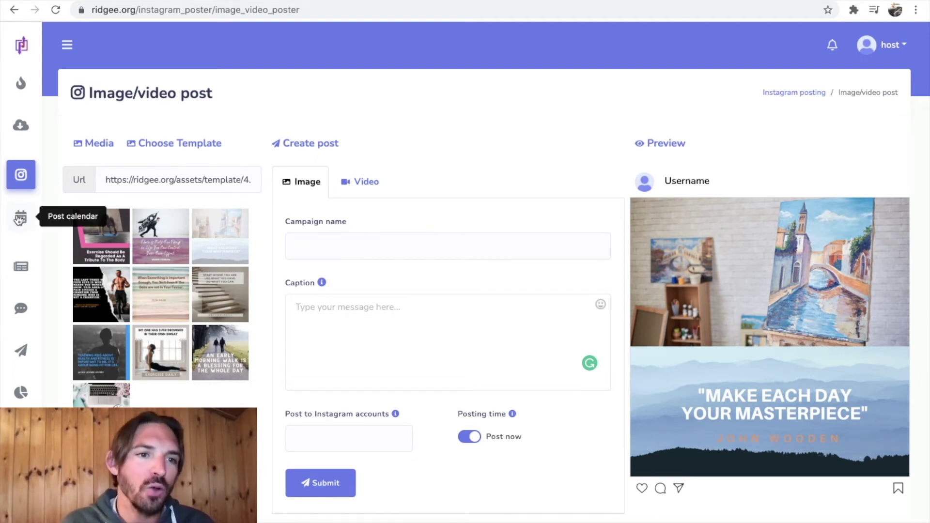
Scroll through the June 2021 post calendar, then bring up the empty Reply Template manager
left_click(20, 217)
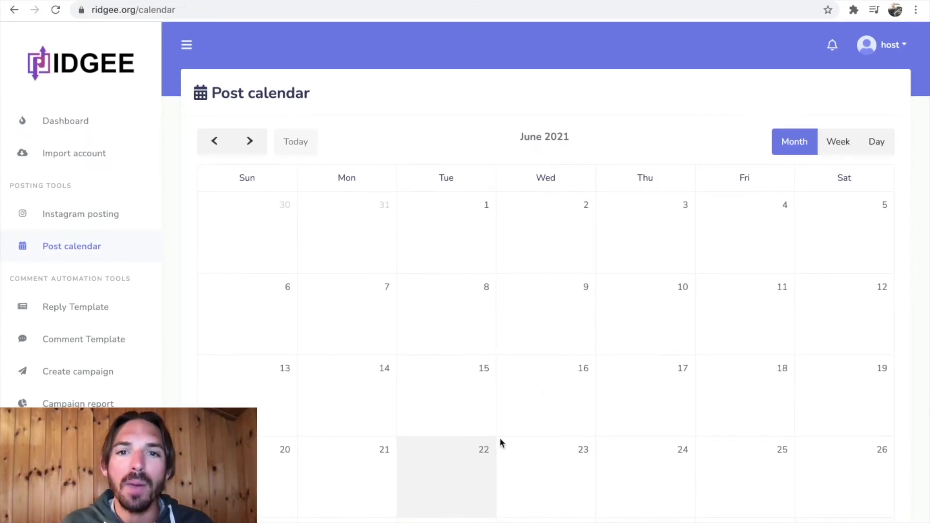
scroll(498, 438, "down", 2)
scroll(438, 368, "up", 2)
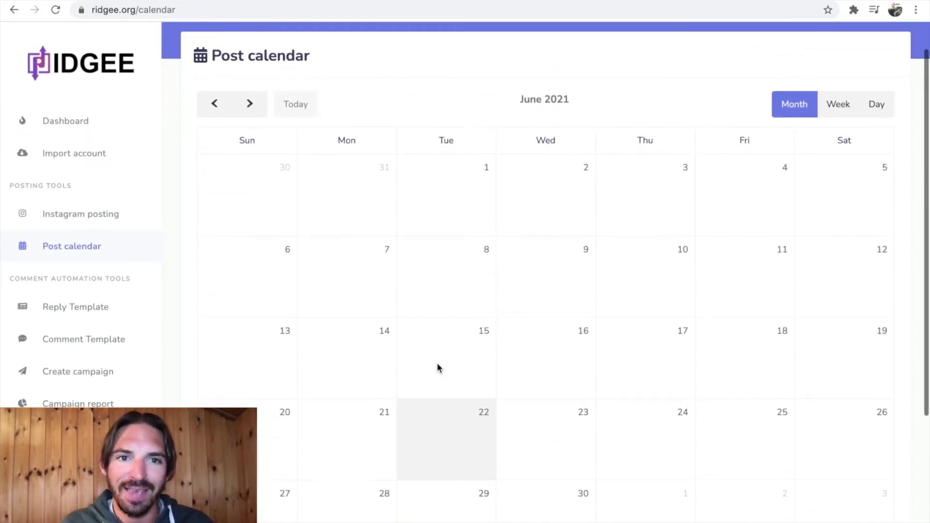
scroll(437, 368, "down", 3)
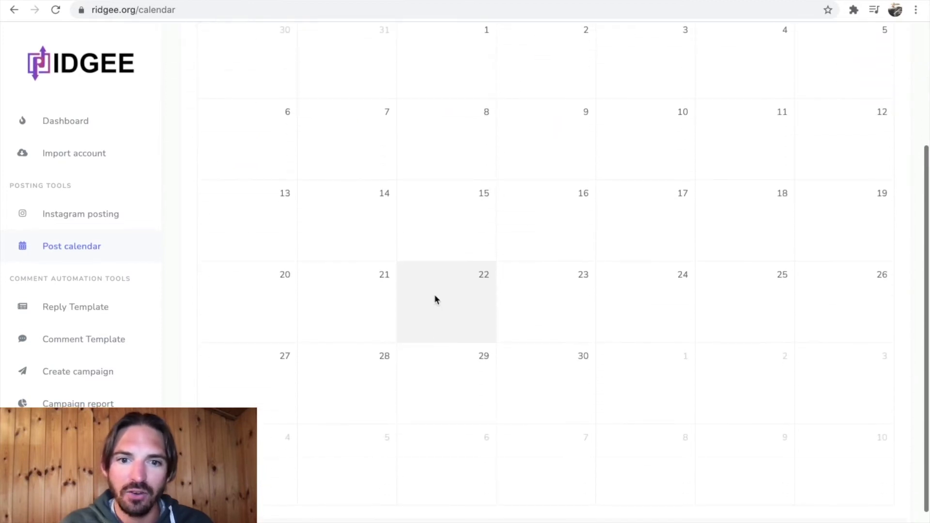
left_click(71, 306)
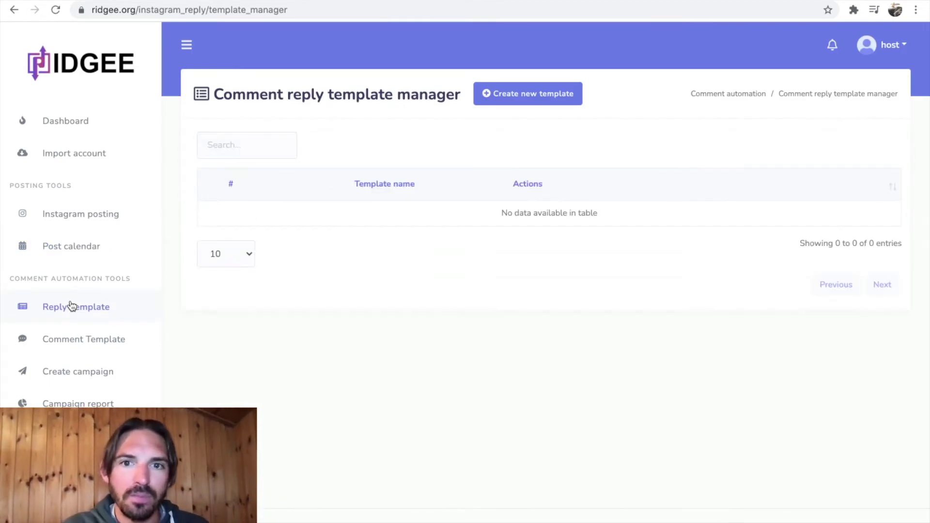
Start a new auto-reply template and highlight the generic versus filter-by-word reply options
left_click(497, 95)
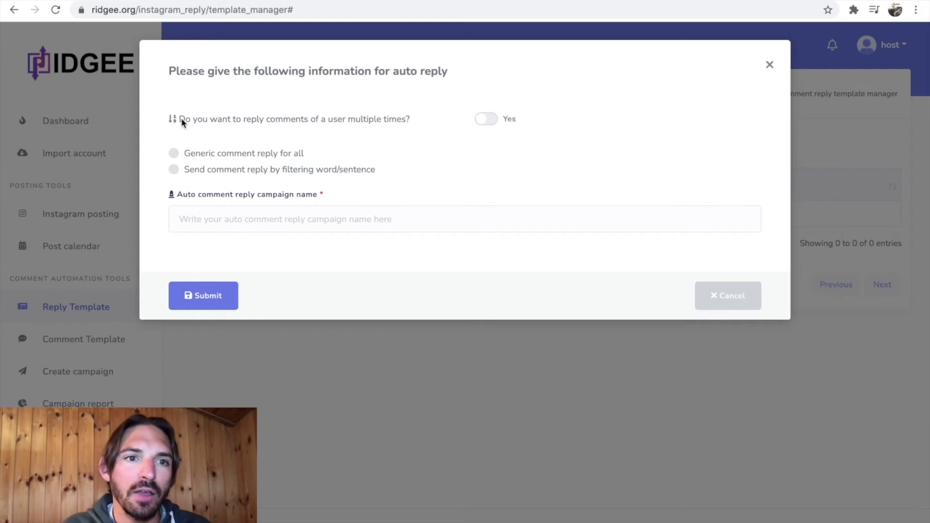
left_click_drag(179, 119, 412, 117)
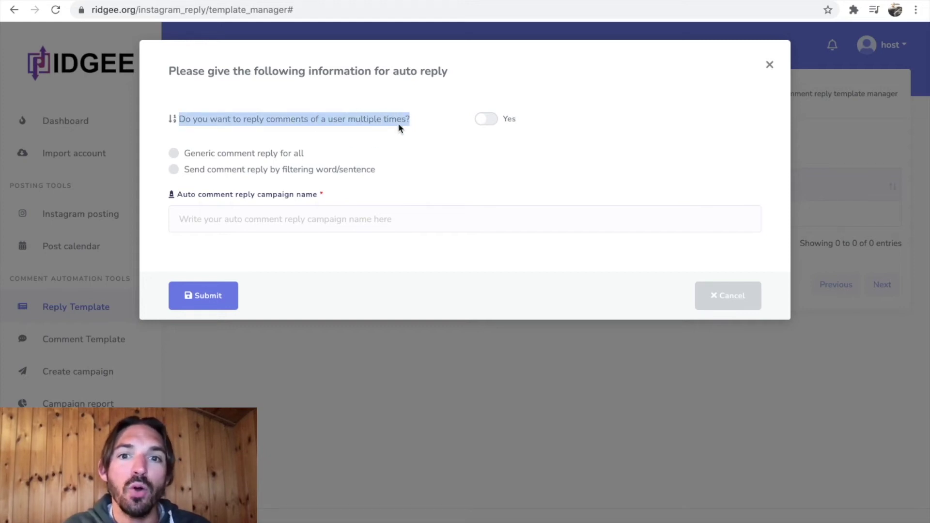
left_click(365, 136)
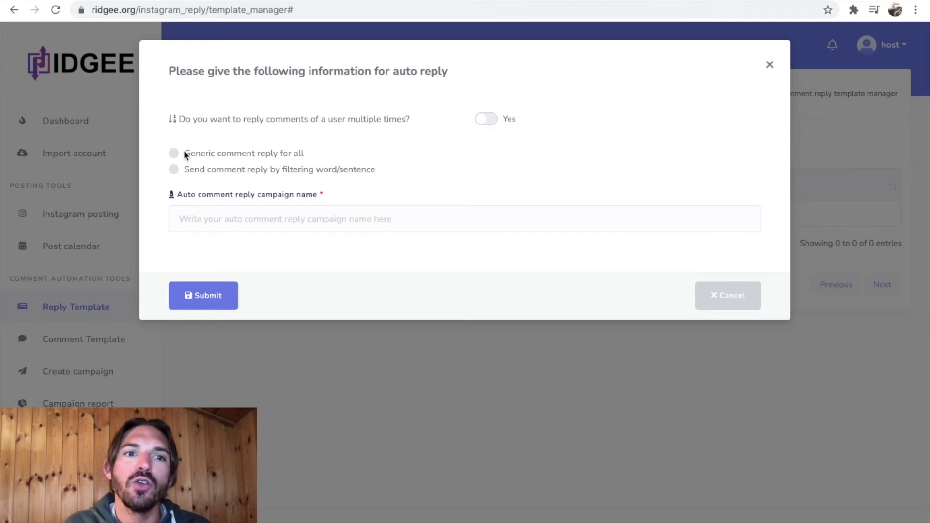
left_click_drag(184, 153, 303, 154)
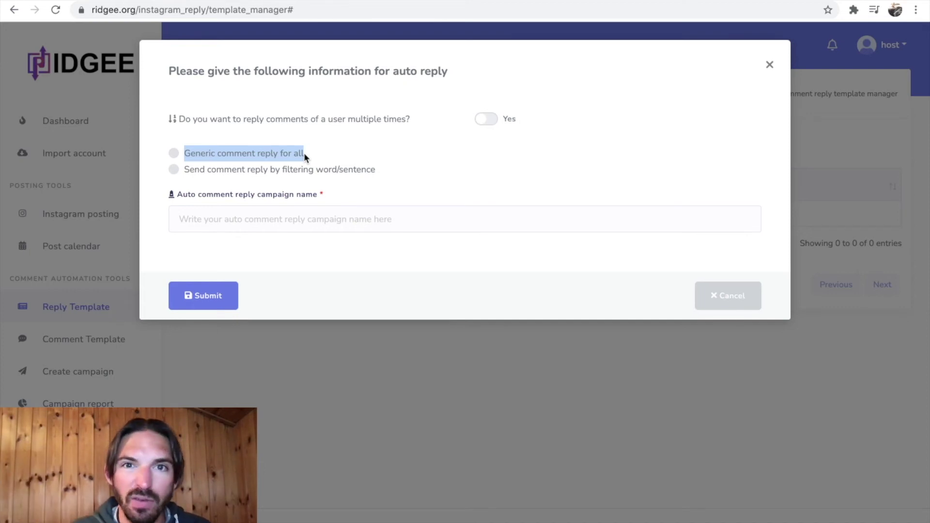
left_click_drag(184, 170, 382, 176)
left_click(379, 174)
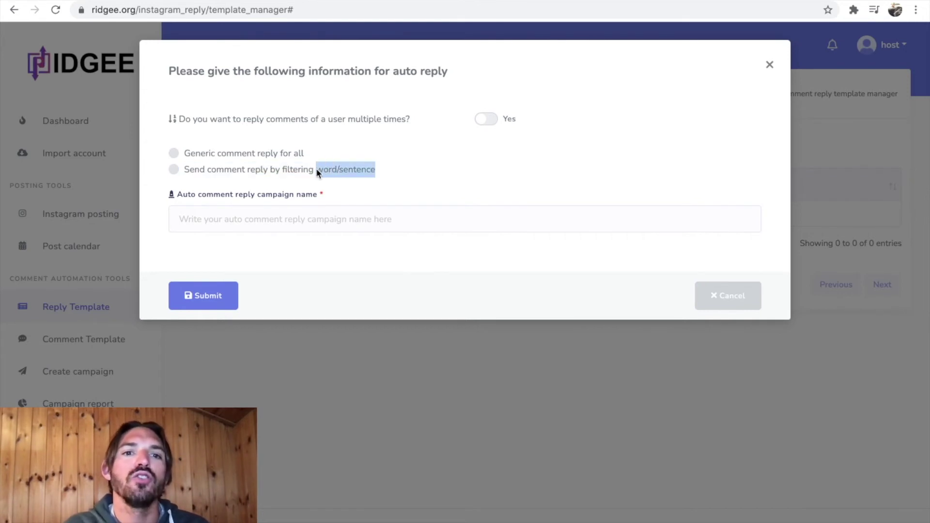
Highlight the 'filtering word/sentence' wording, then close the auto reply setup without saving
left_click_drag(317, 169, 281, 173)
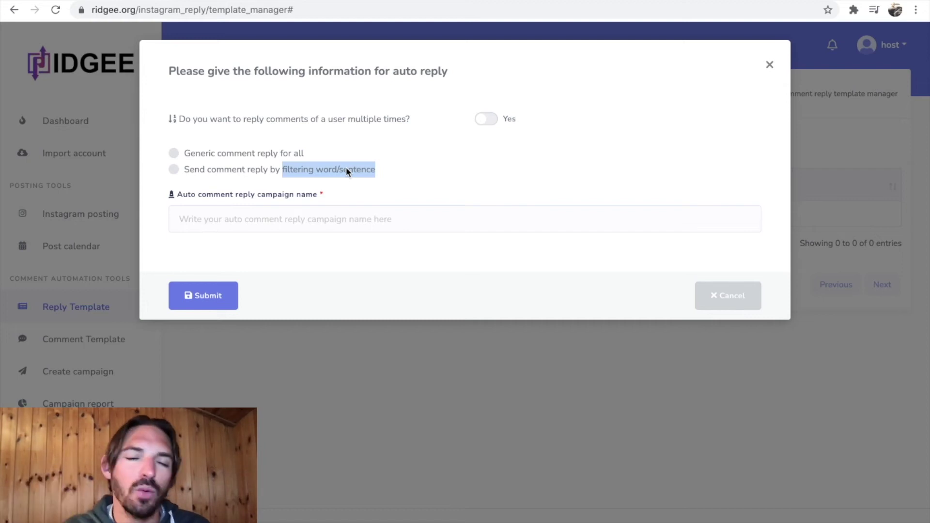
left_click(380, 174)
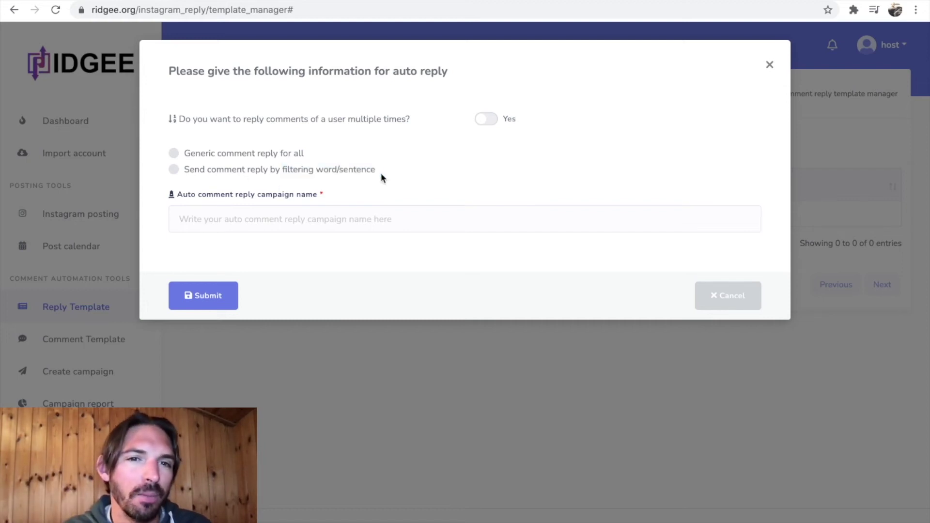
left_click_drag(375, 170, 283, 168)
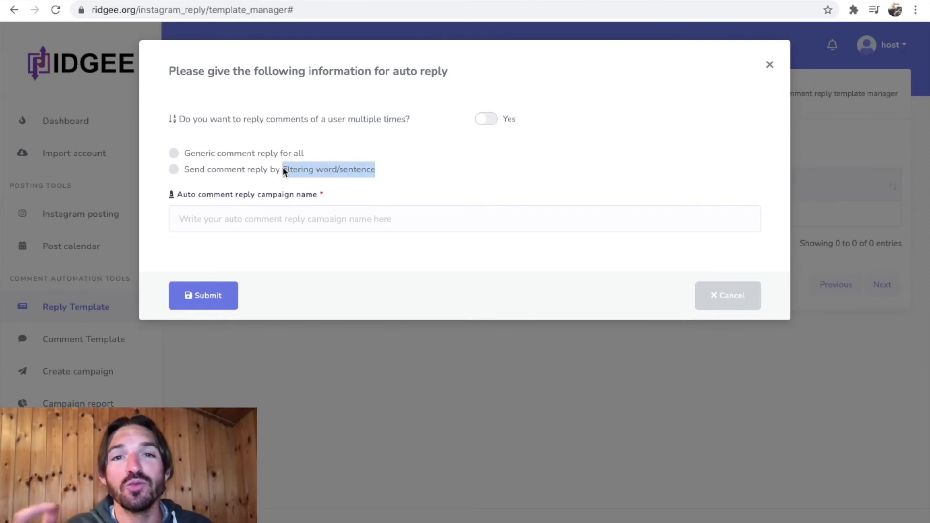
left_click(425, 166)
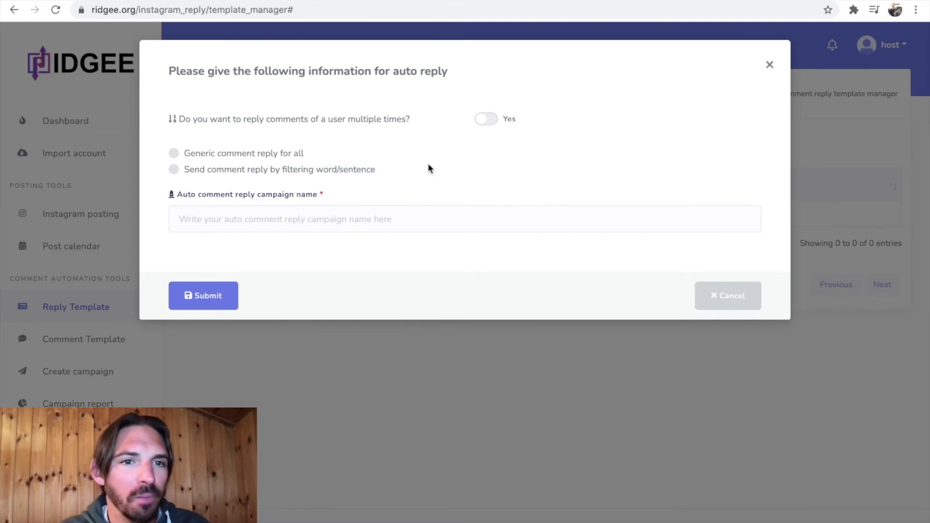
left_click(770, 66)
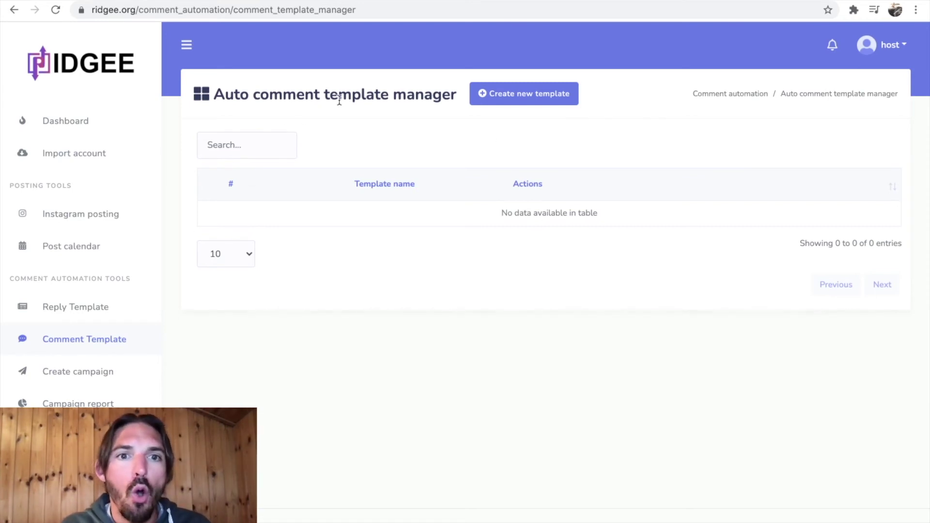
Look at the new auto comment template form and close it without saving
left_click(488, 100)
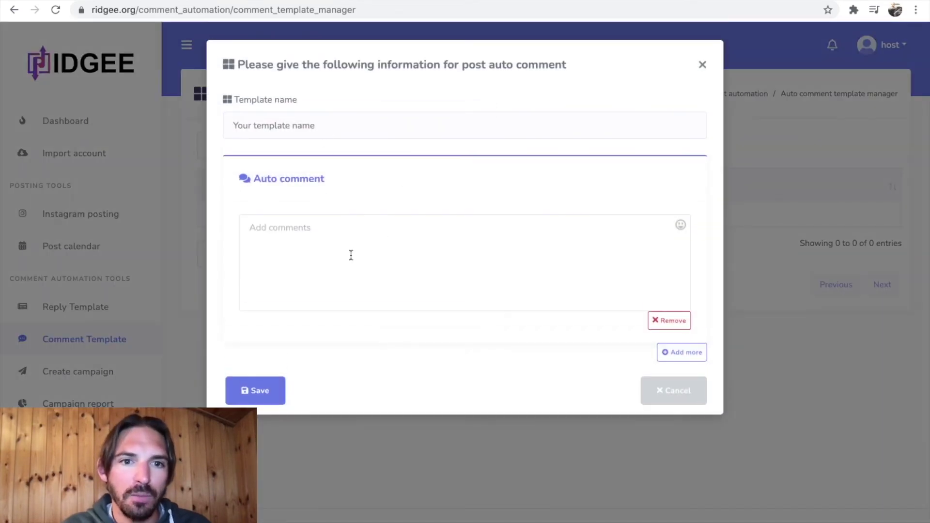
left_click(702, 67)
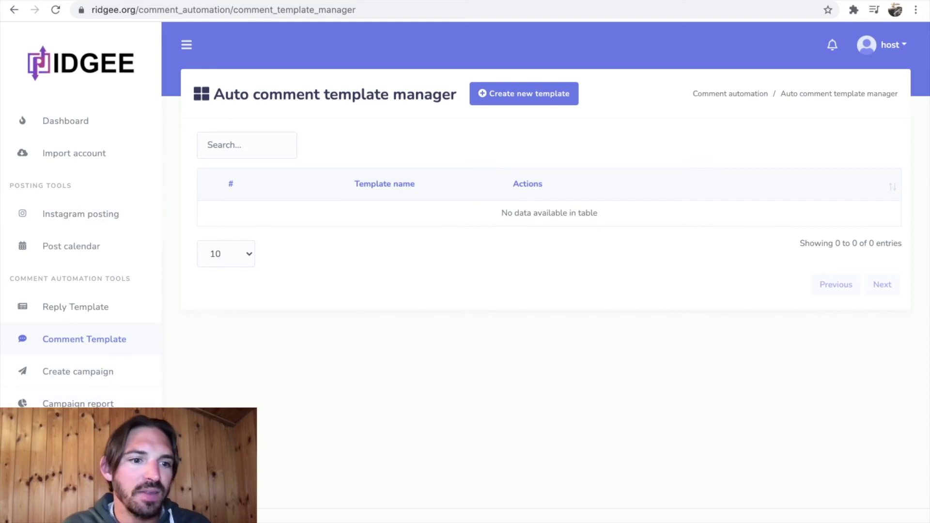
Search the hashtag 'affiliate' with no account selected and dismiss the missing-account warning
left_click(409, 141)
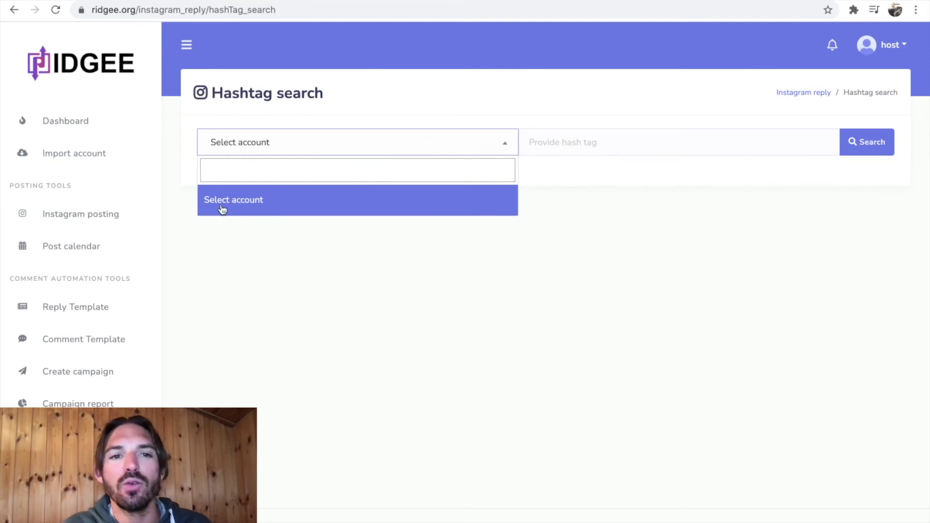
left_click(257, 210)
left_click(640, 147)
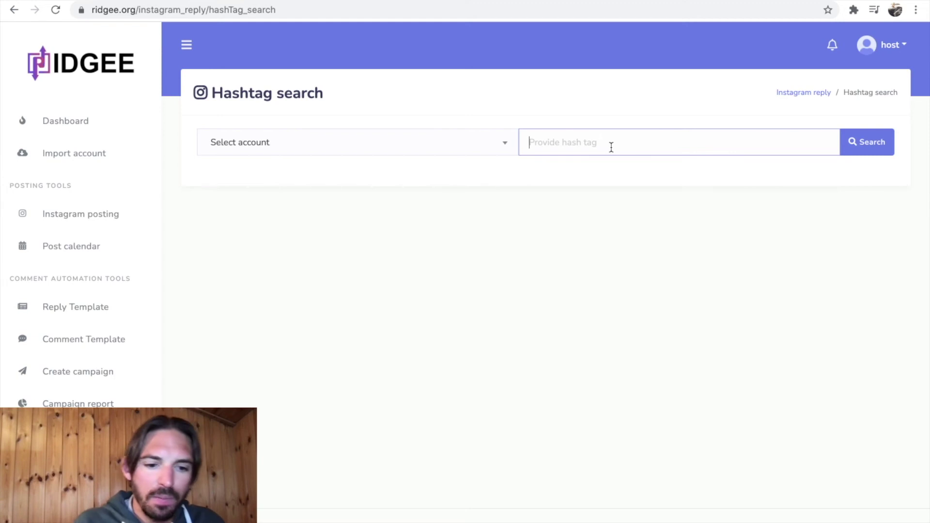
type("affiliate")
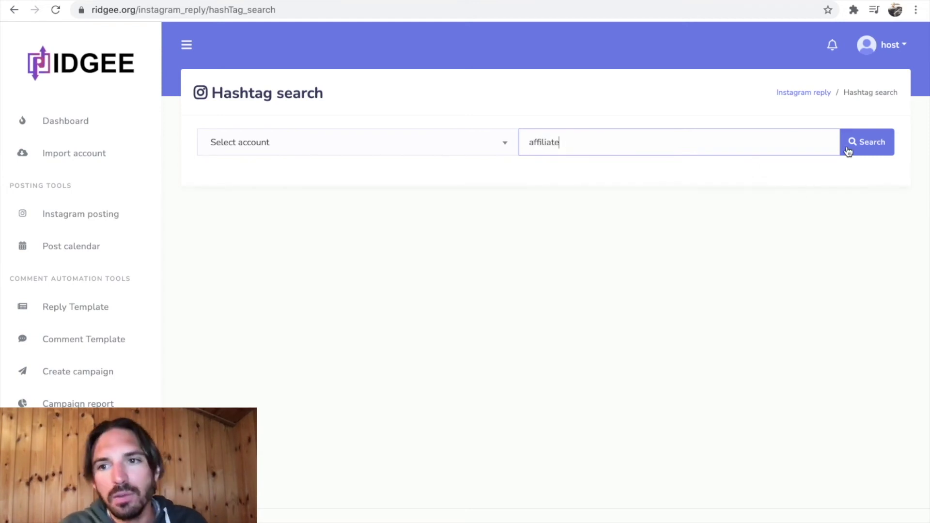
left_click(871, 153)
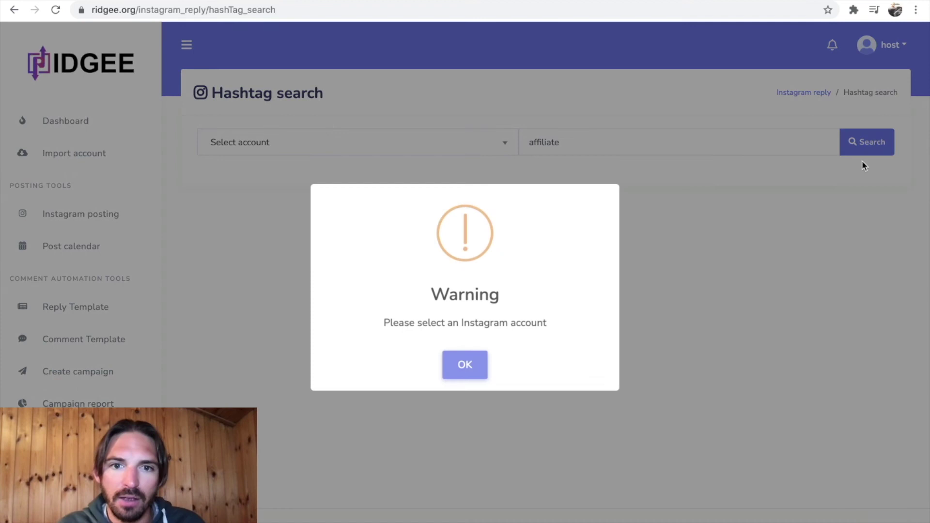
left_click(477, 372)
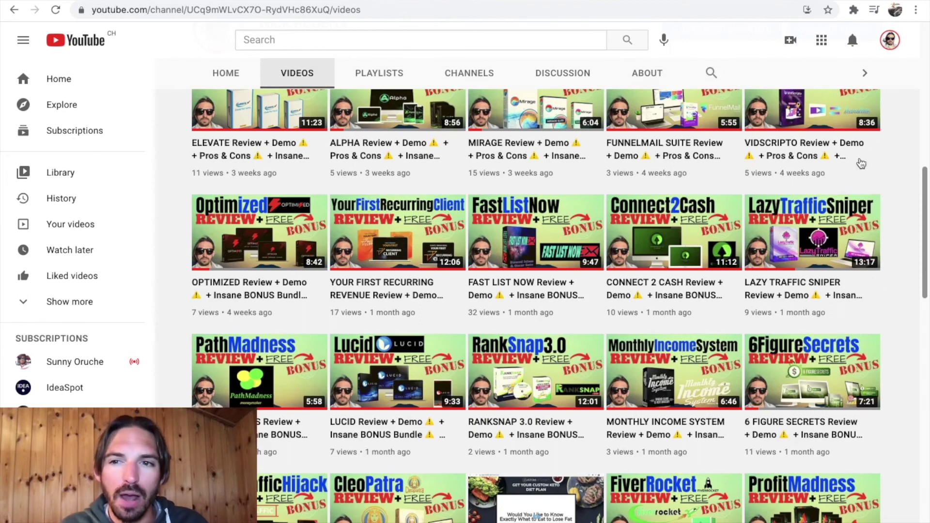
Look over the channel's product review videos, then switch back to the Ridgee dashboard tab
mouse_move(811, 263)
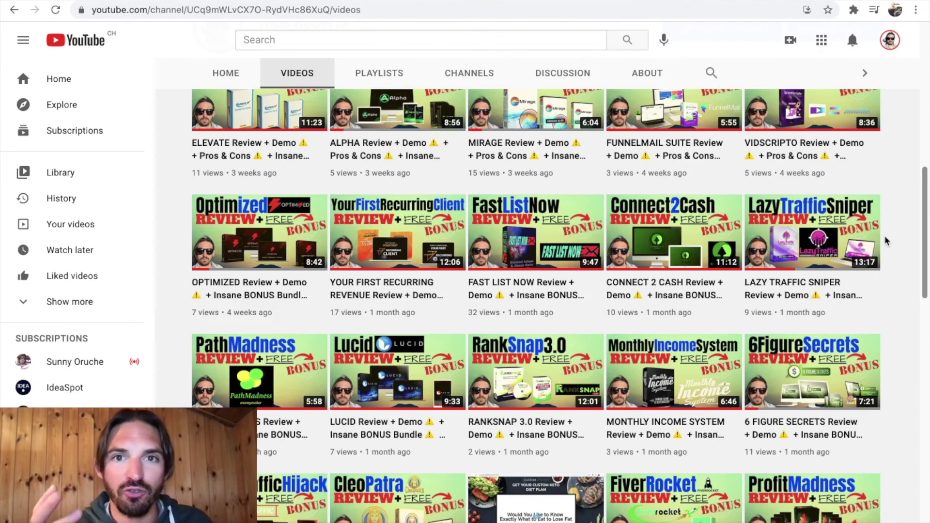
mouse_move(848, 244)
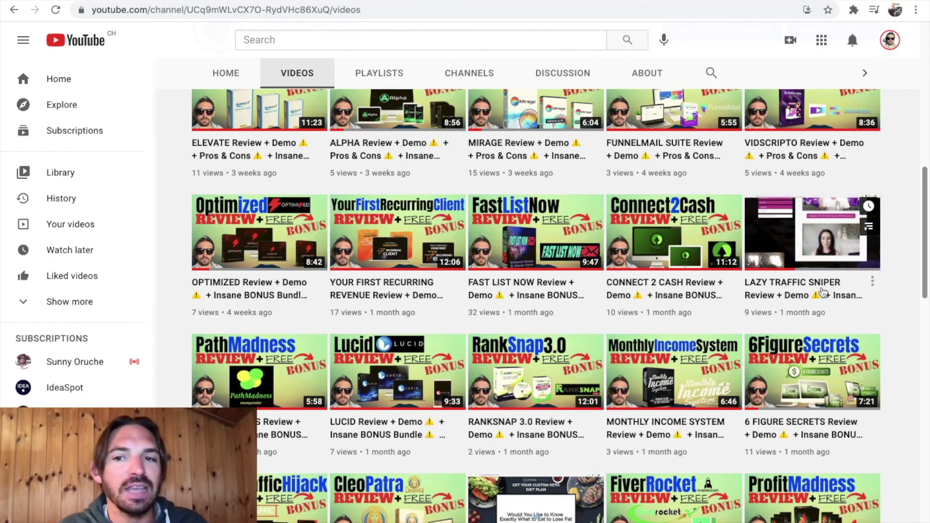
mouse_move(406, 2)
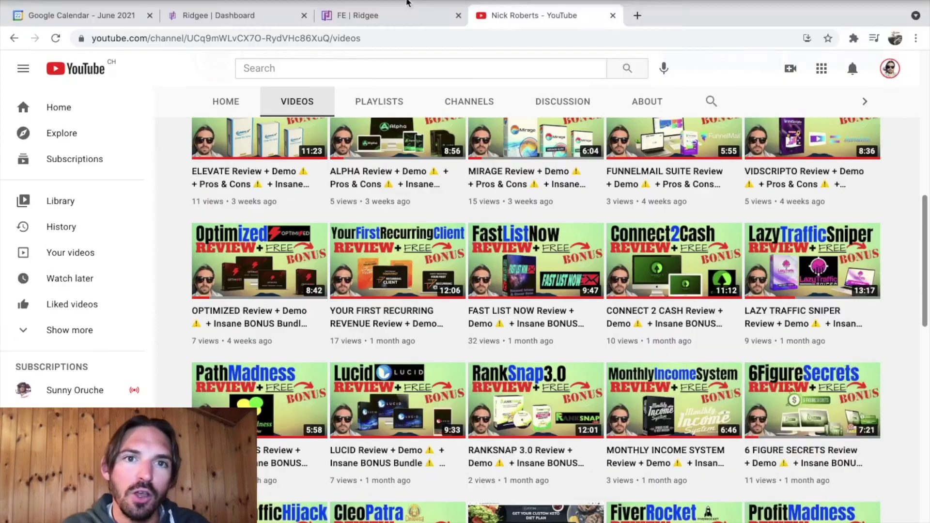
key("ctrl+Tab")
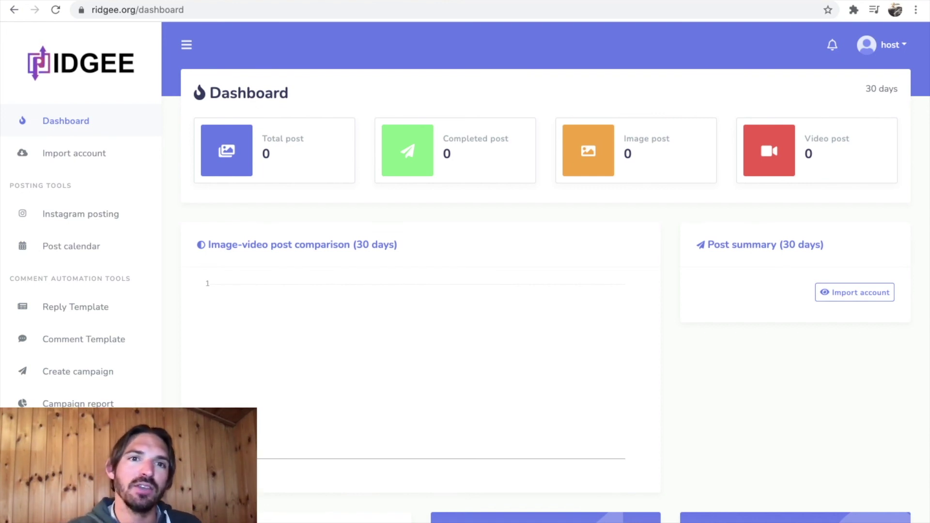
Switch to the 'FE | Ridgee' sales page tab at grabridgee.com
key("ctrl+Tab")
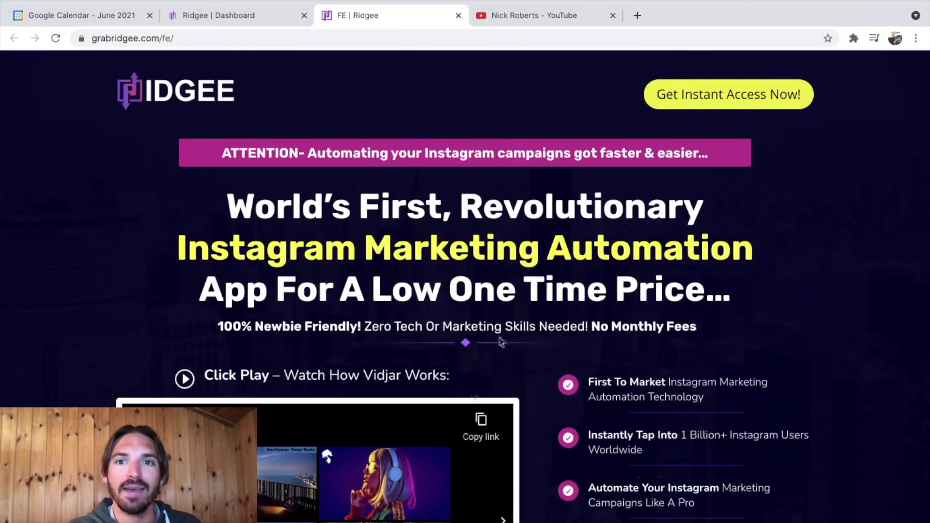